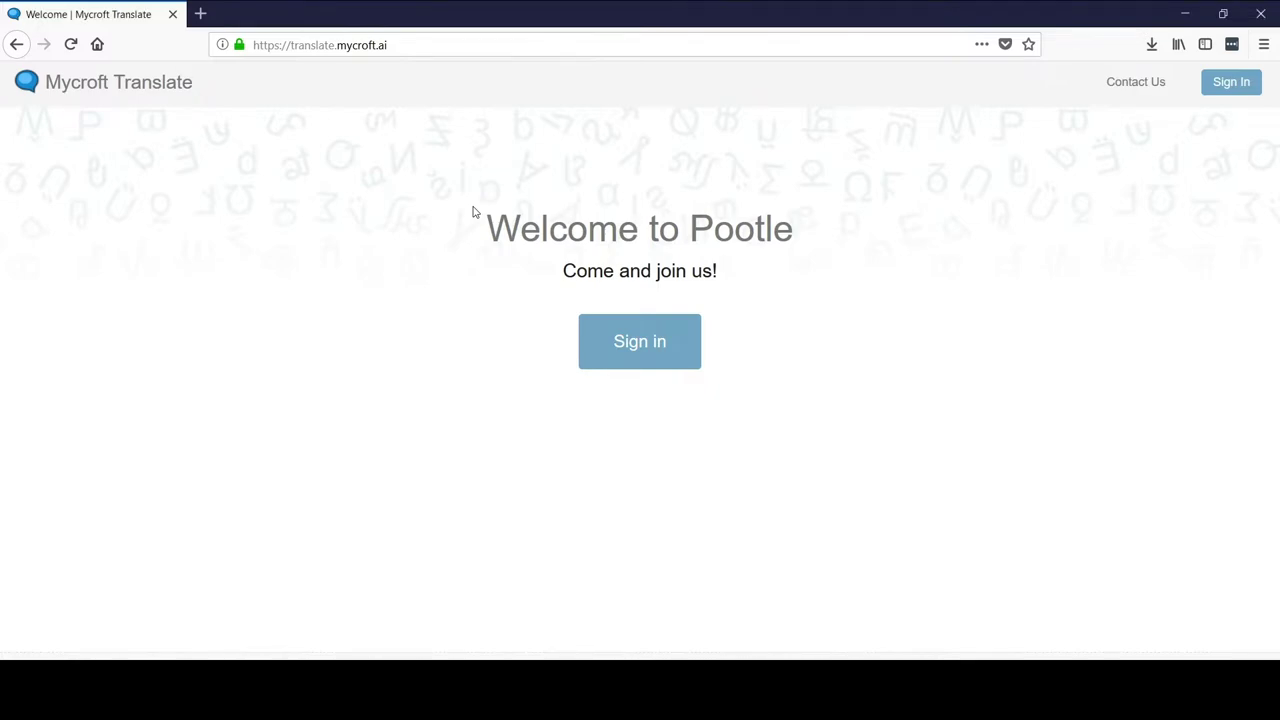
Sign in to Mycroft Translate with the account's username and the autofilled credentials.
key("ctrl+l")
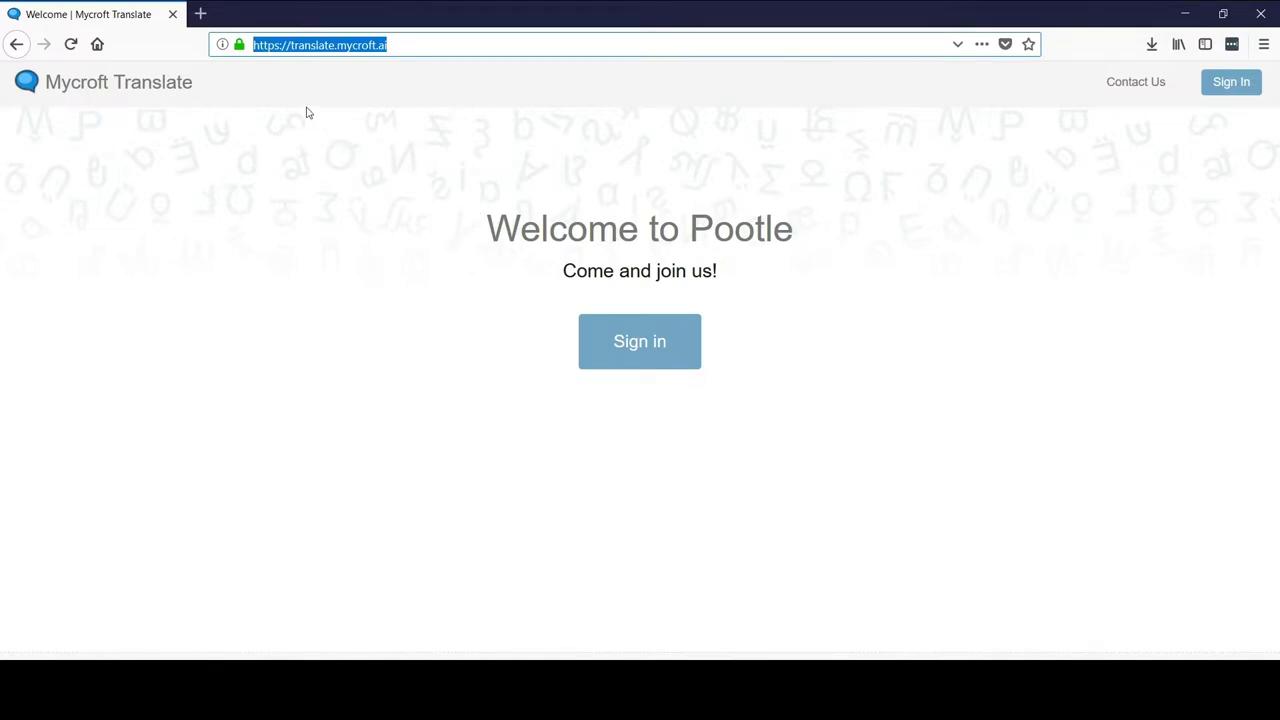
left_click(355, 96)
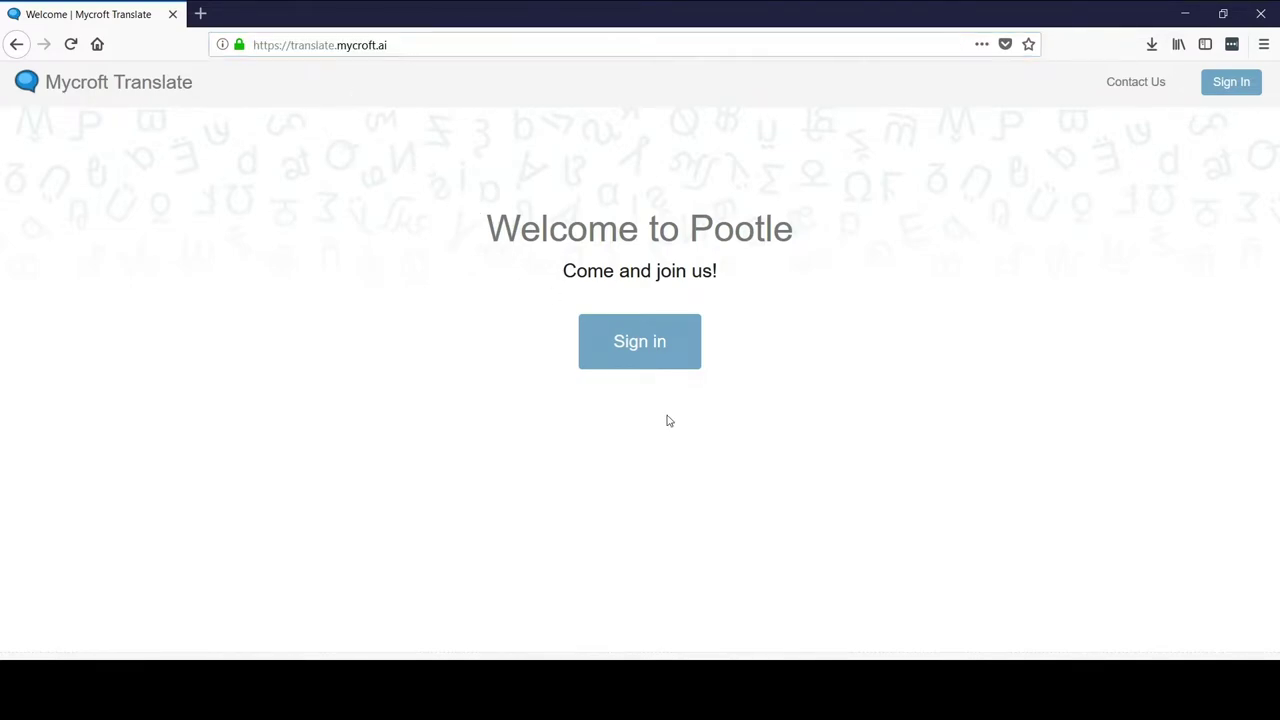
left_click(643, 343)
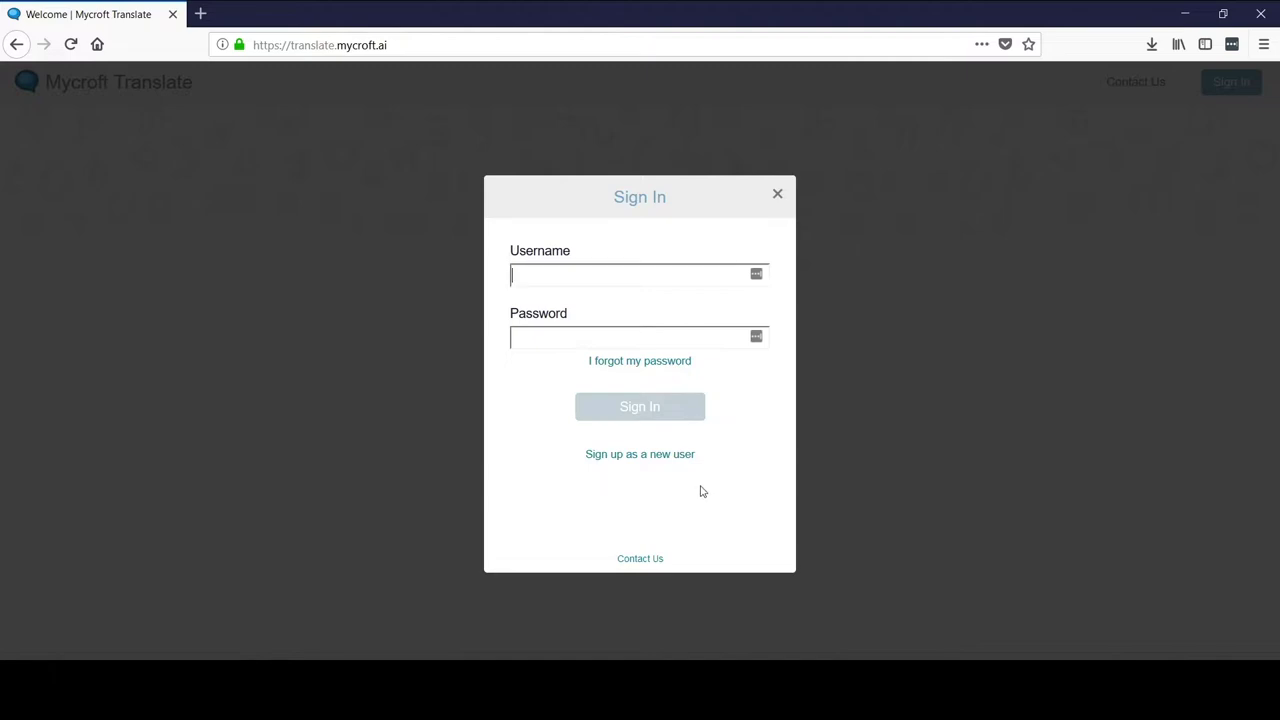
left_click(637, 275)
type("eric")
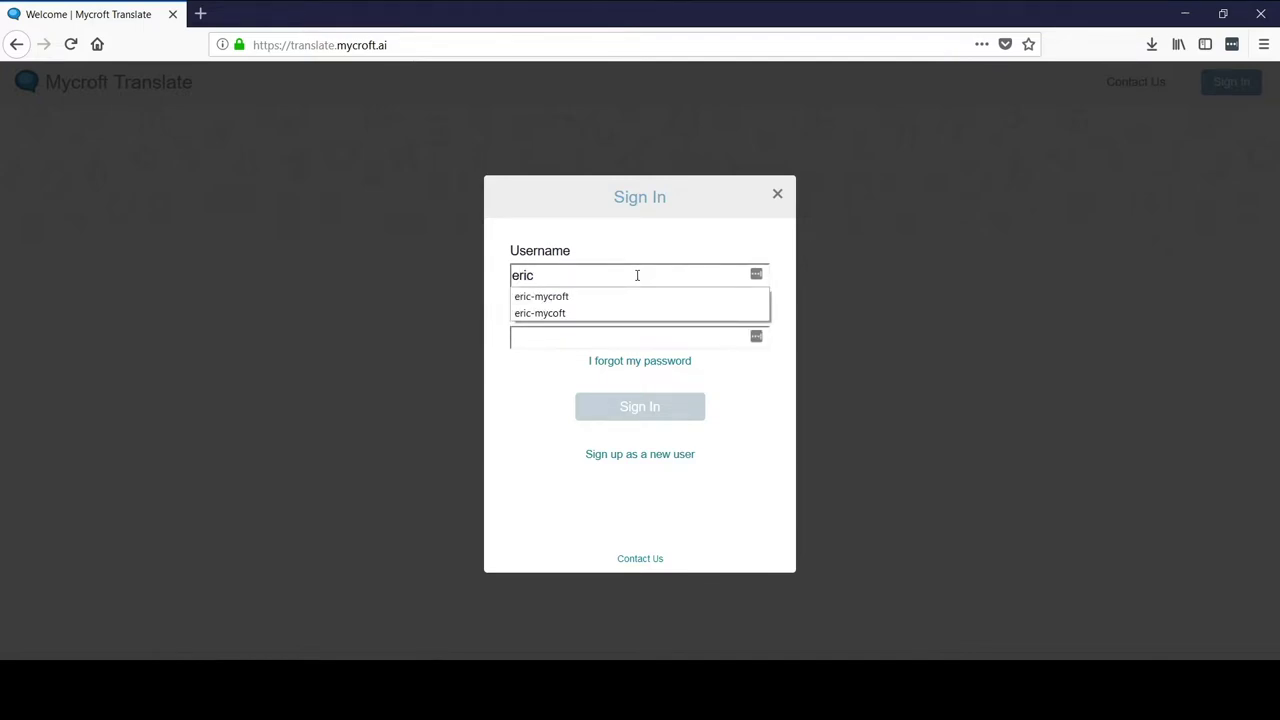
type("-mycroft")
key("Tab")
key("Return")
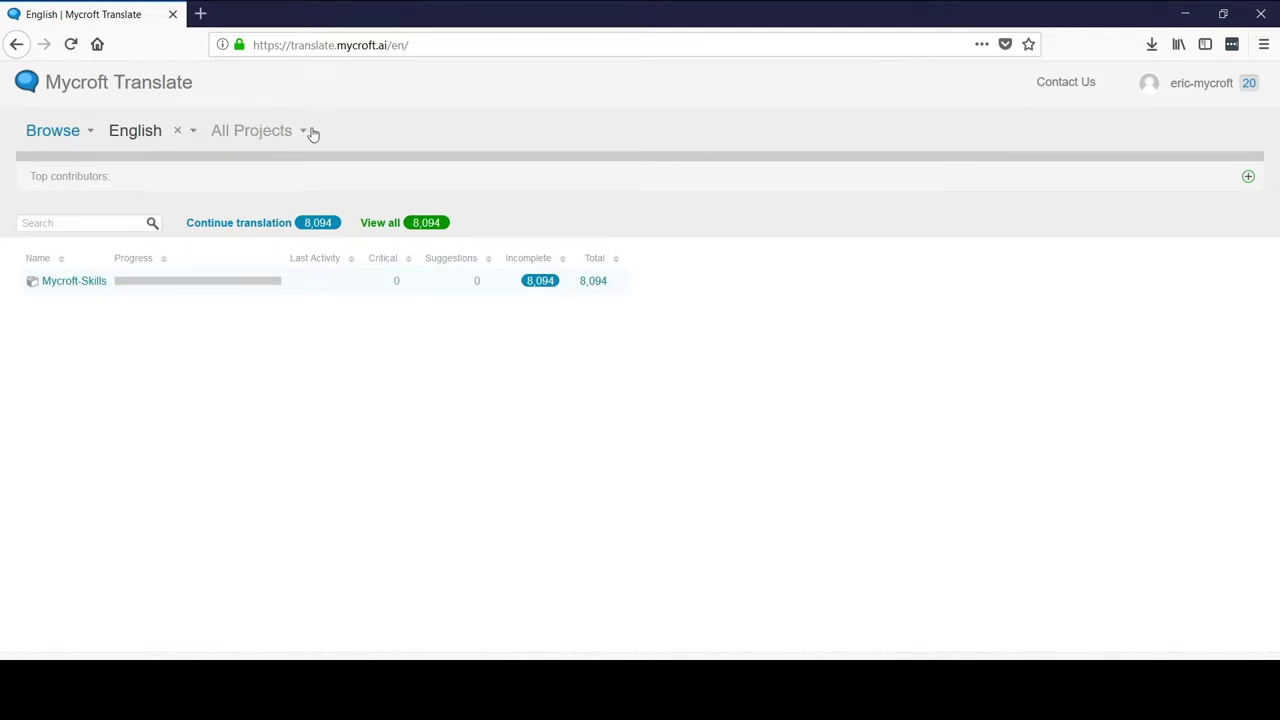
Switch the Mycroft-Skills overview from English to Czech using the language list.
left_click(60, 142)
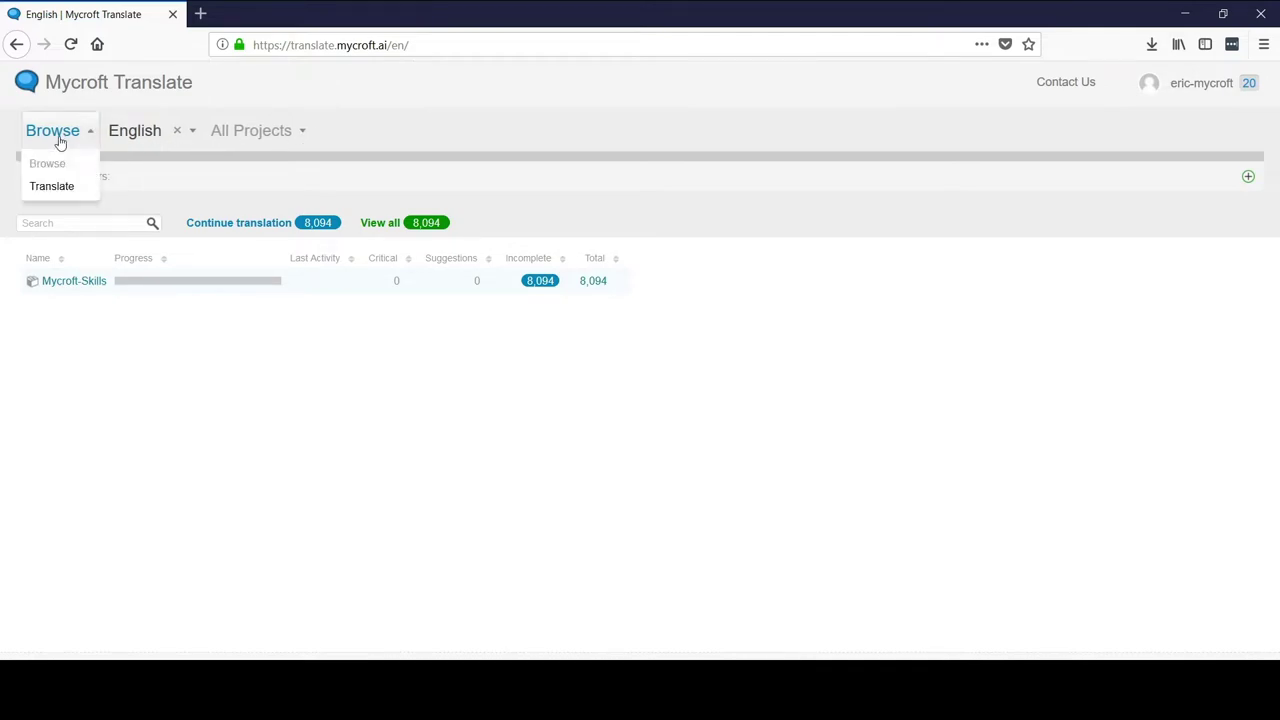
left_click(141, 135)
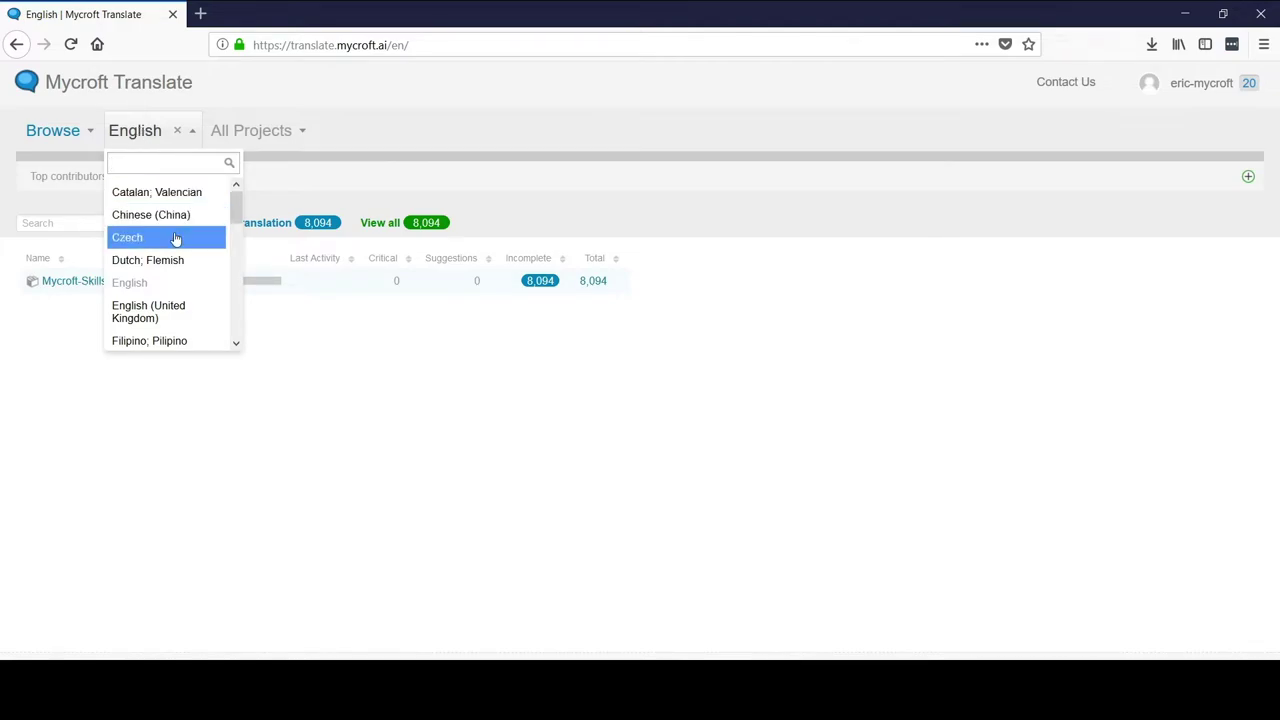
scroll(175, 238, "down", 3)
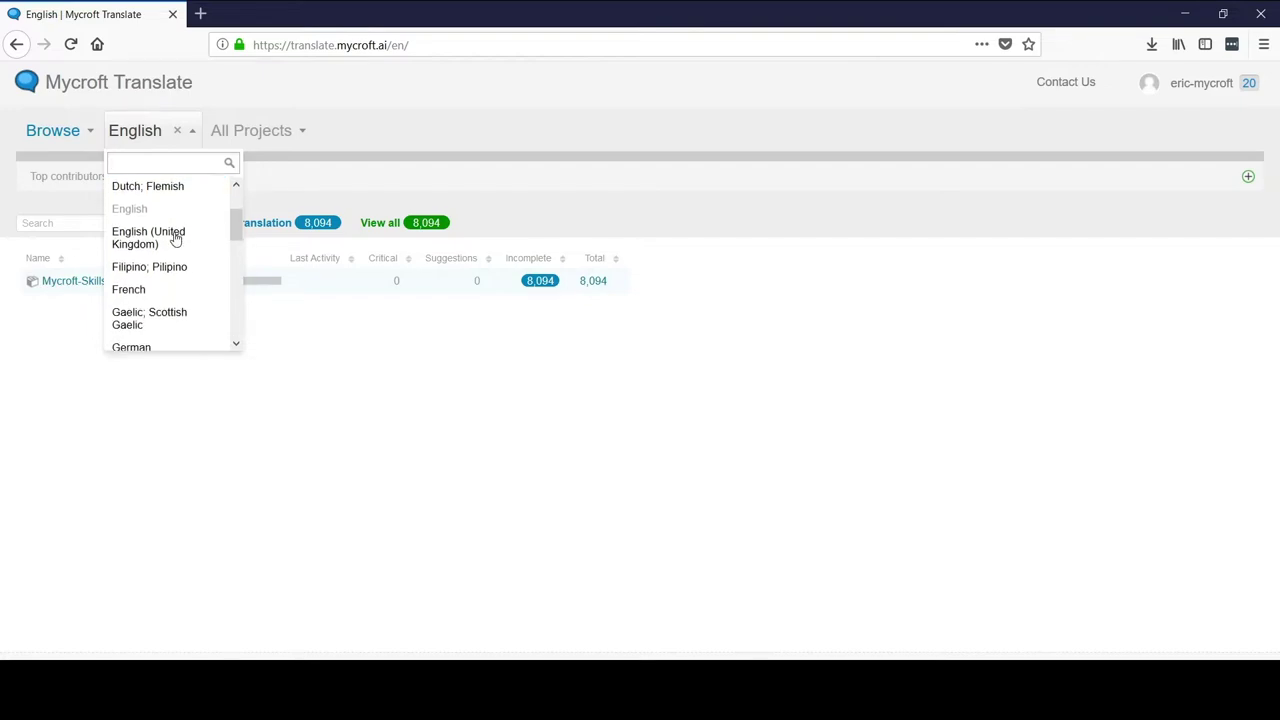
scroll(175, 238, "down", 3)
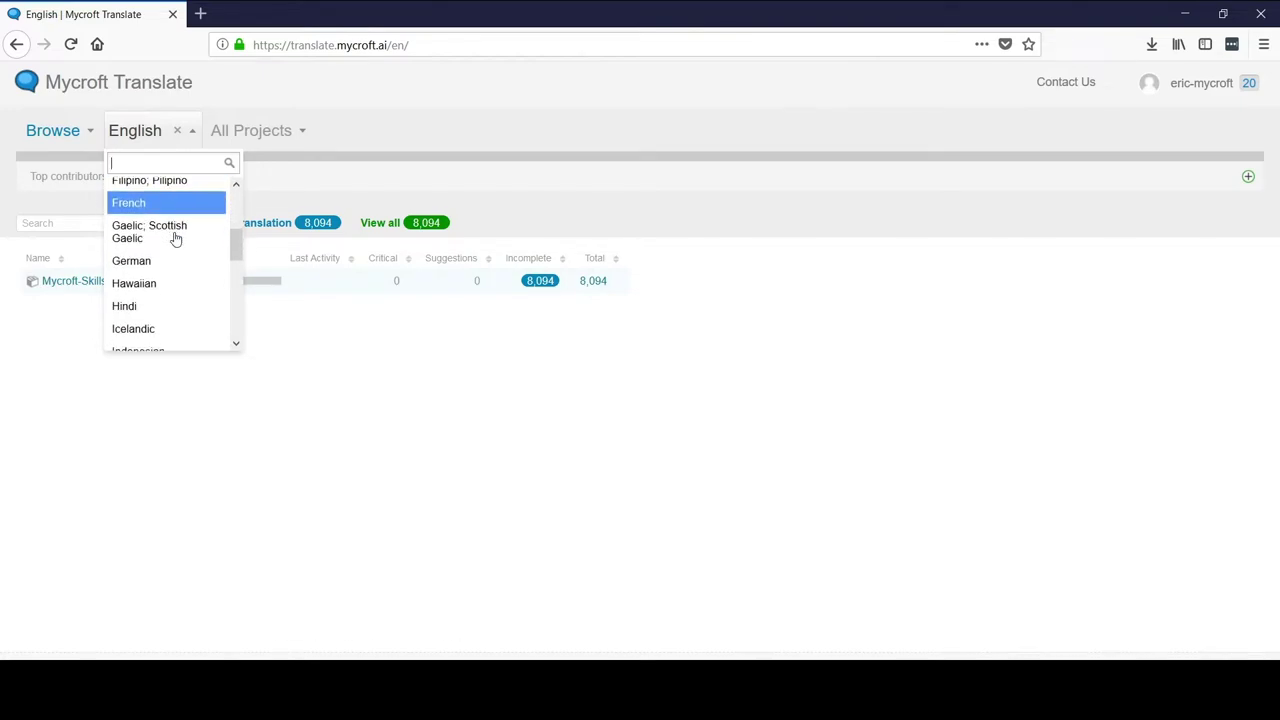
scroll(175, 238, "down", 3)
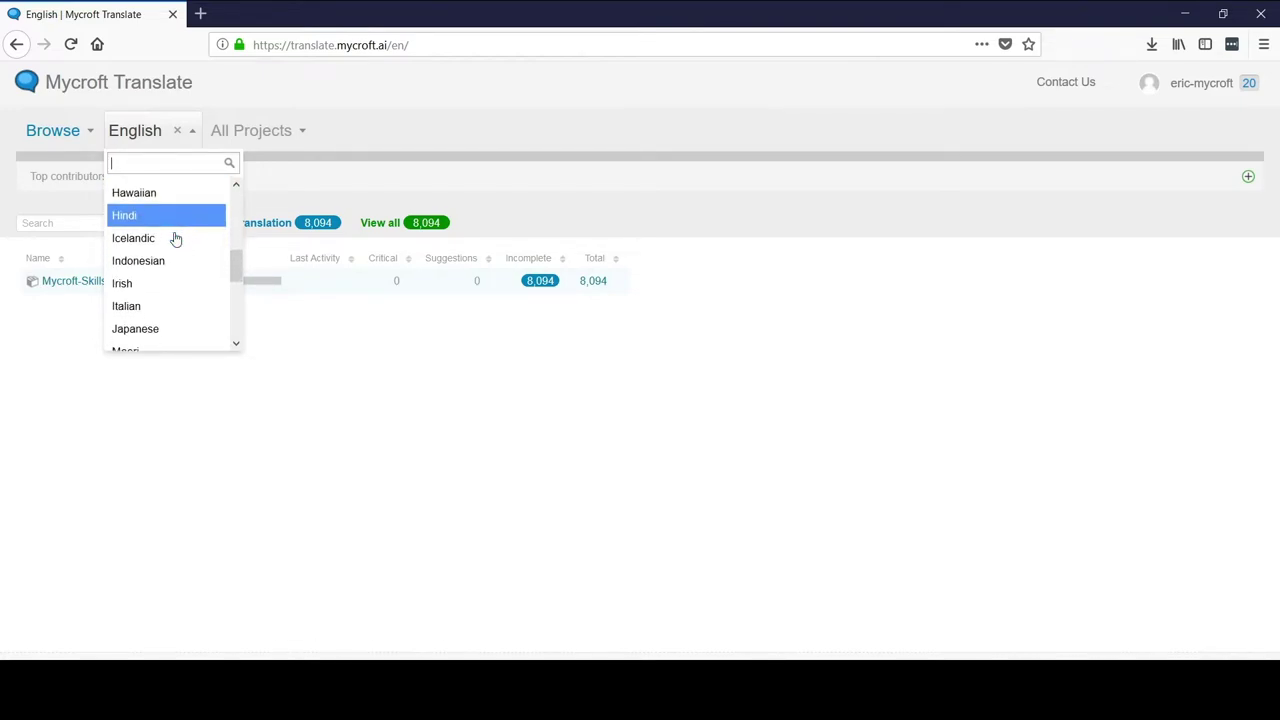
scroll(175, 238, "down", 3)
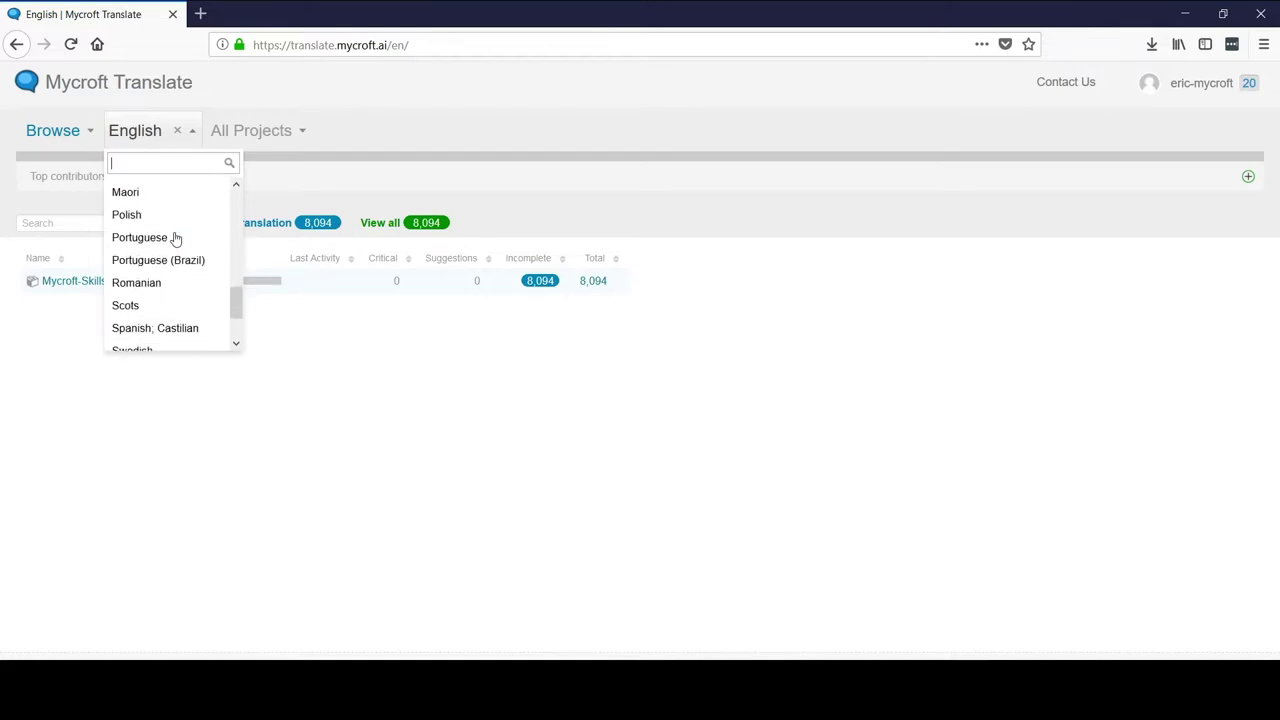
scroll(175, 238, "down", 2)
scroll(175, 238, "up", 1)
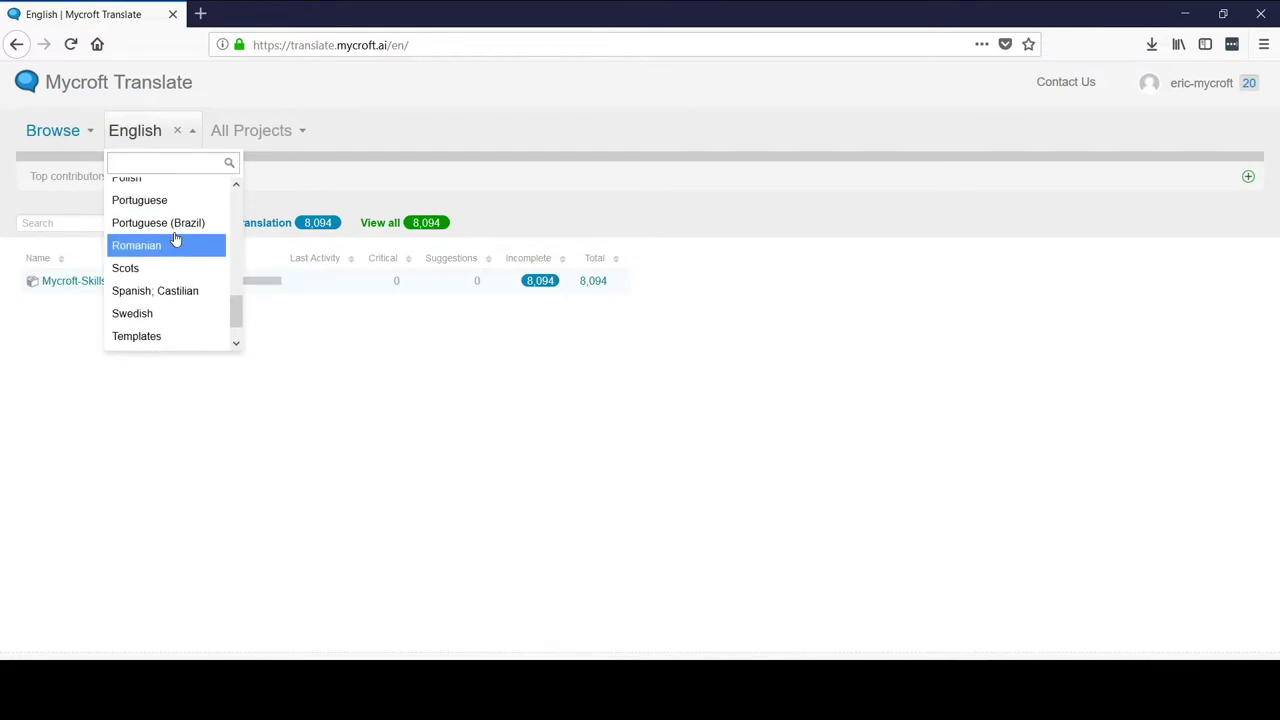
scroll(175, 238, "up", 4)
scroll(175, 238, "up", 4)
scroll(175, 238, "up", 2)
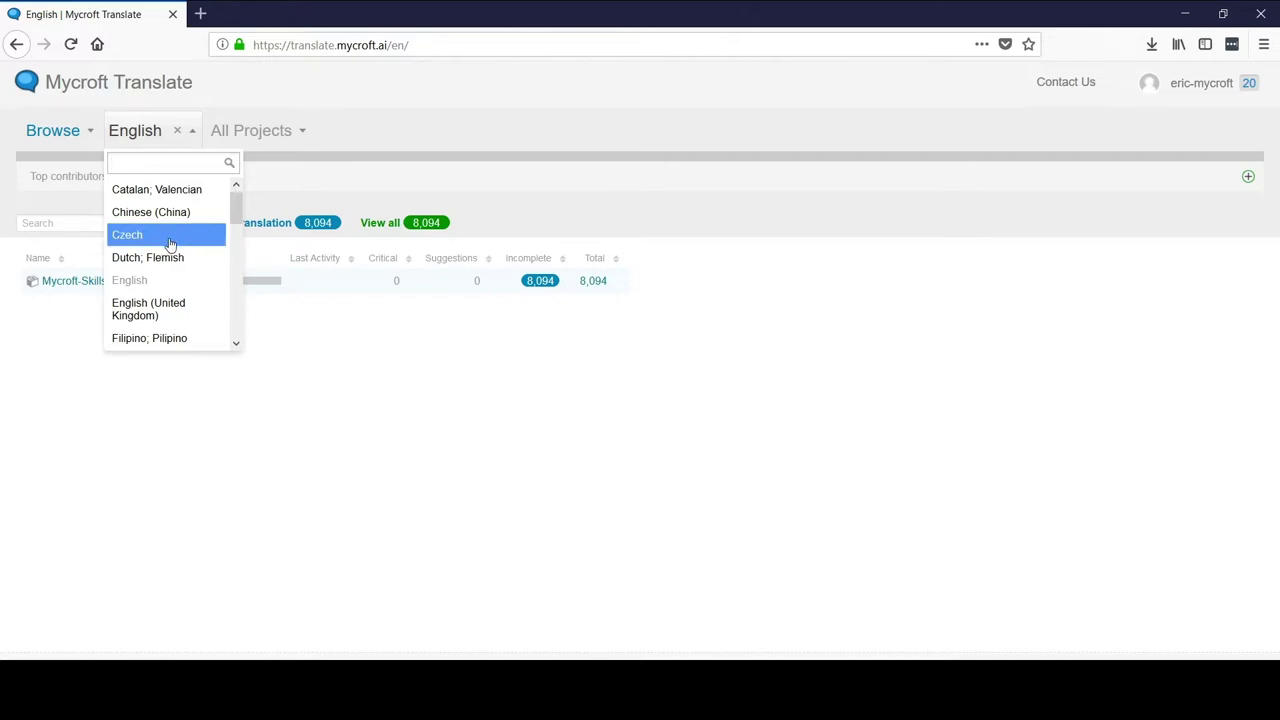
left_click(166, 236)
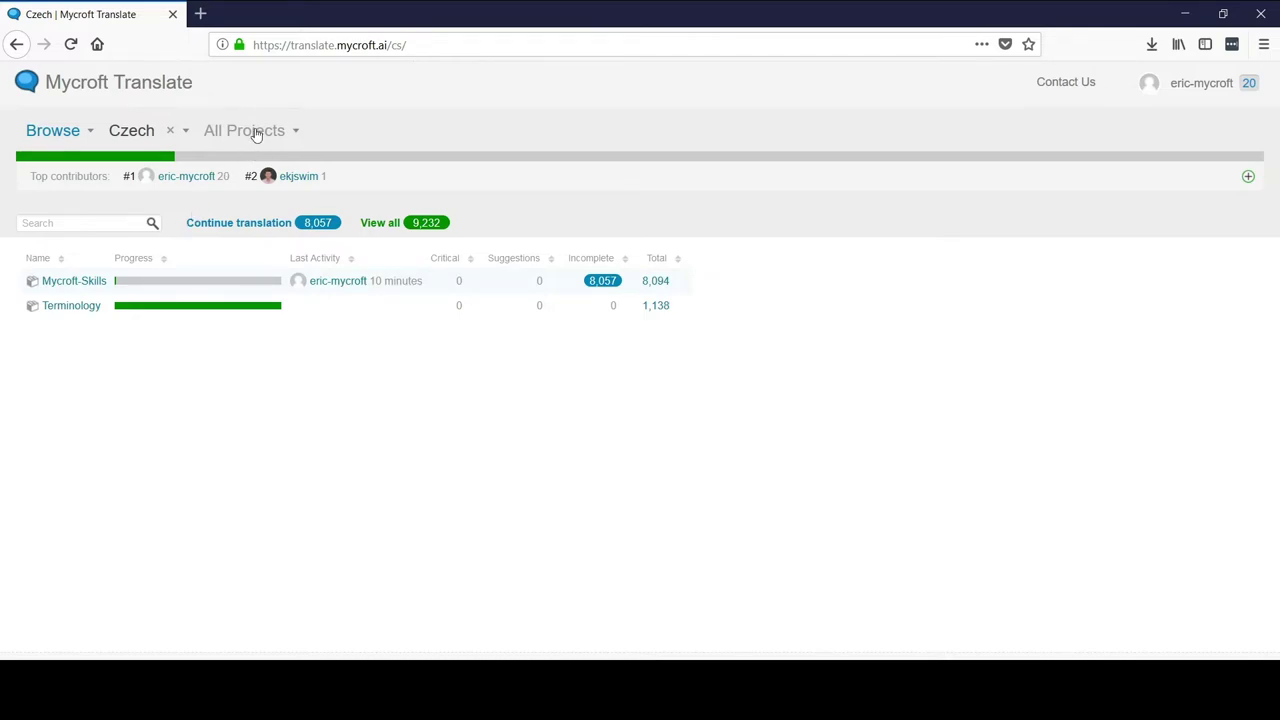
Open the Czech Mycroft-Skills file list and go to the skill-hello-world-cs.po statistics page.
left_click(98, 288)
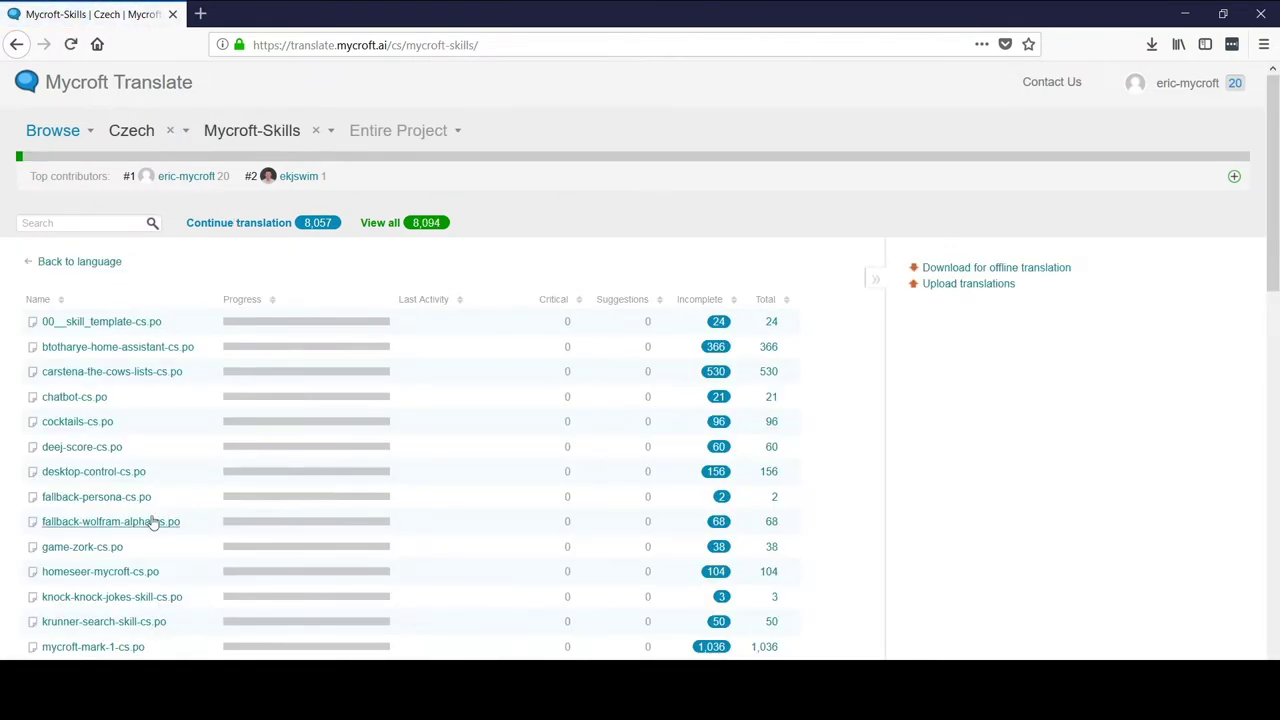
scroll(152, 522, "down", 2)
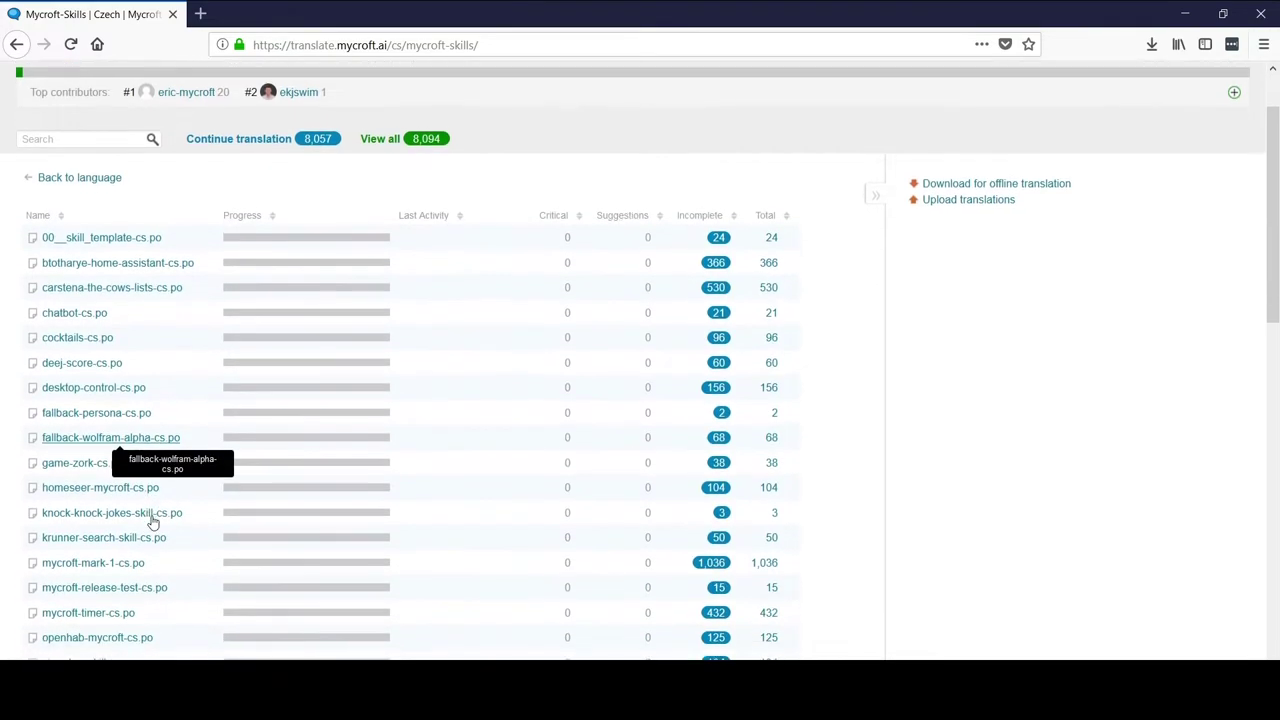
scroll(152, 522, "down", 2)
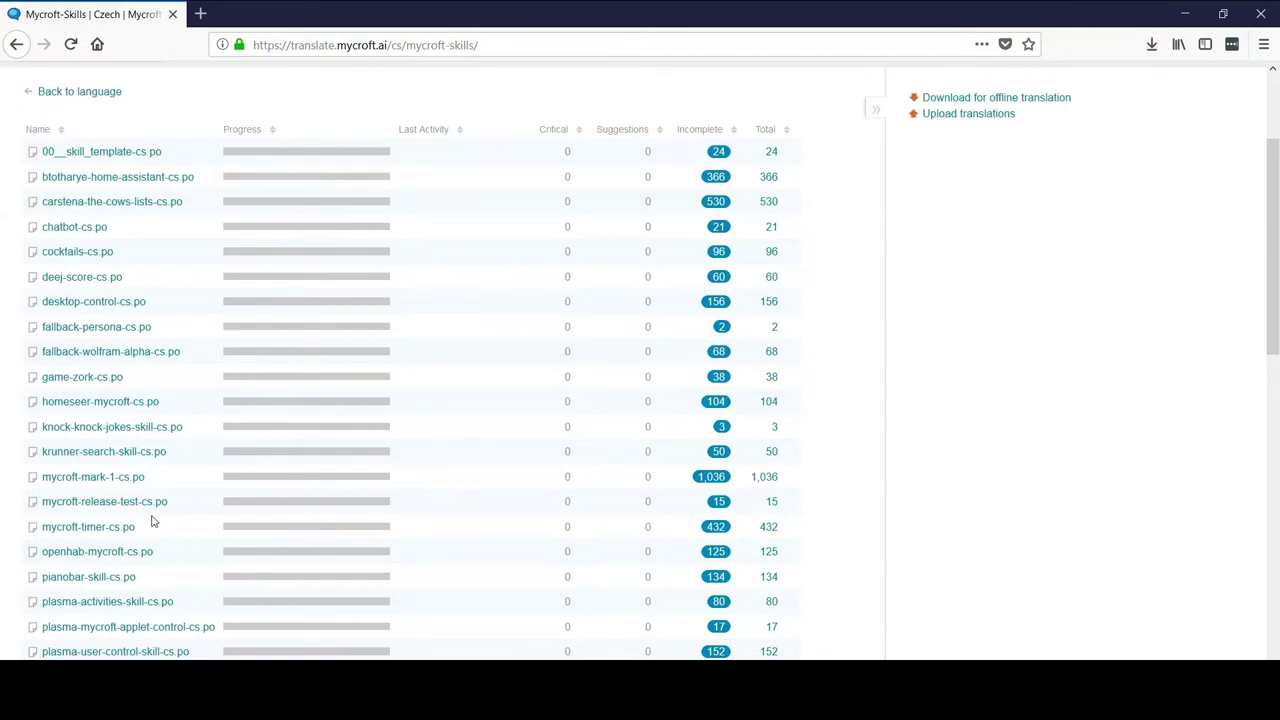
scroll(152, 521, "down", 5)
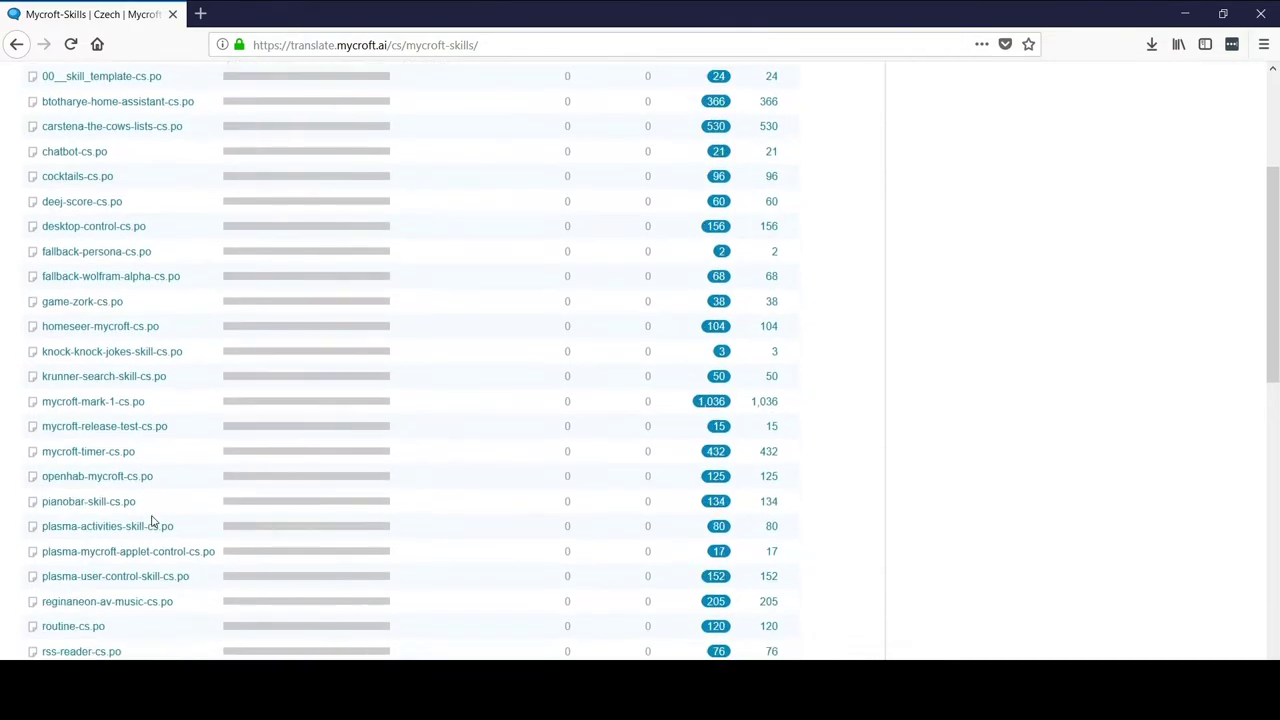
scroll(150, 521, "down", 1)
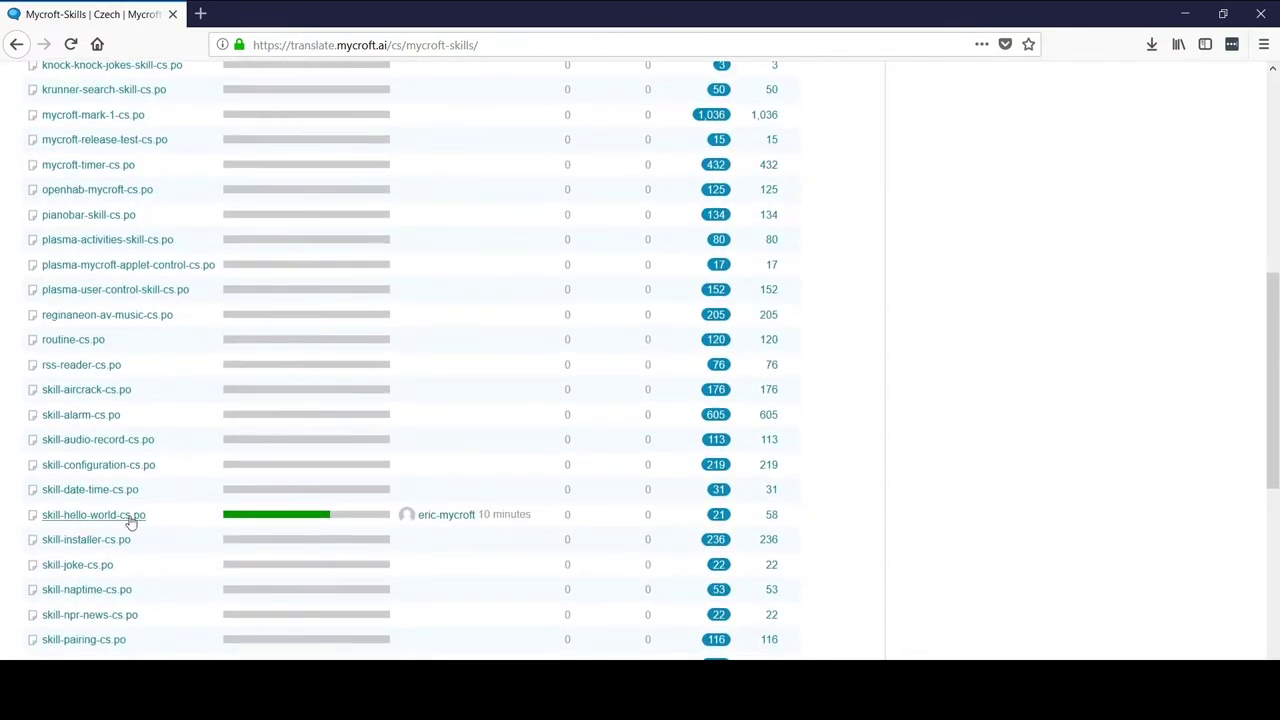
left_click(126, 519)
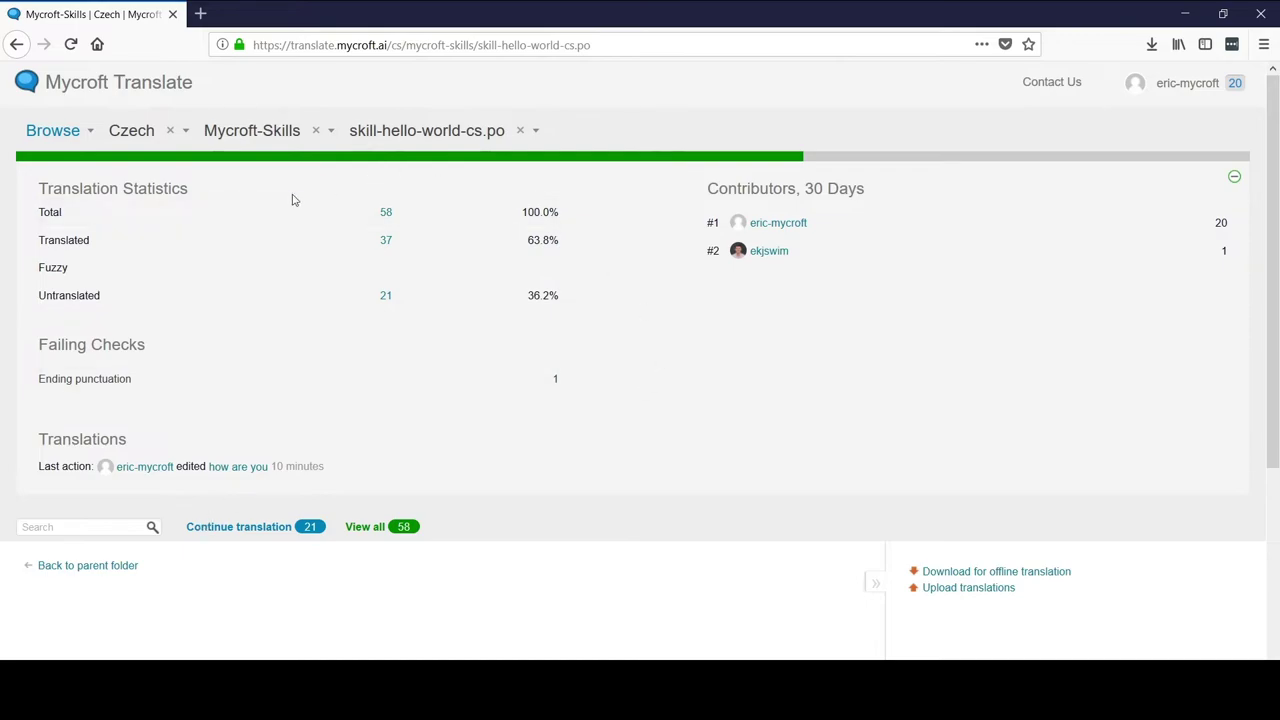
Continue translation of skill-hello-world-cs.po, starting at 'Could be better' (1 of 7).
left_click(260, 527)
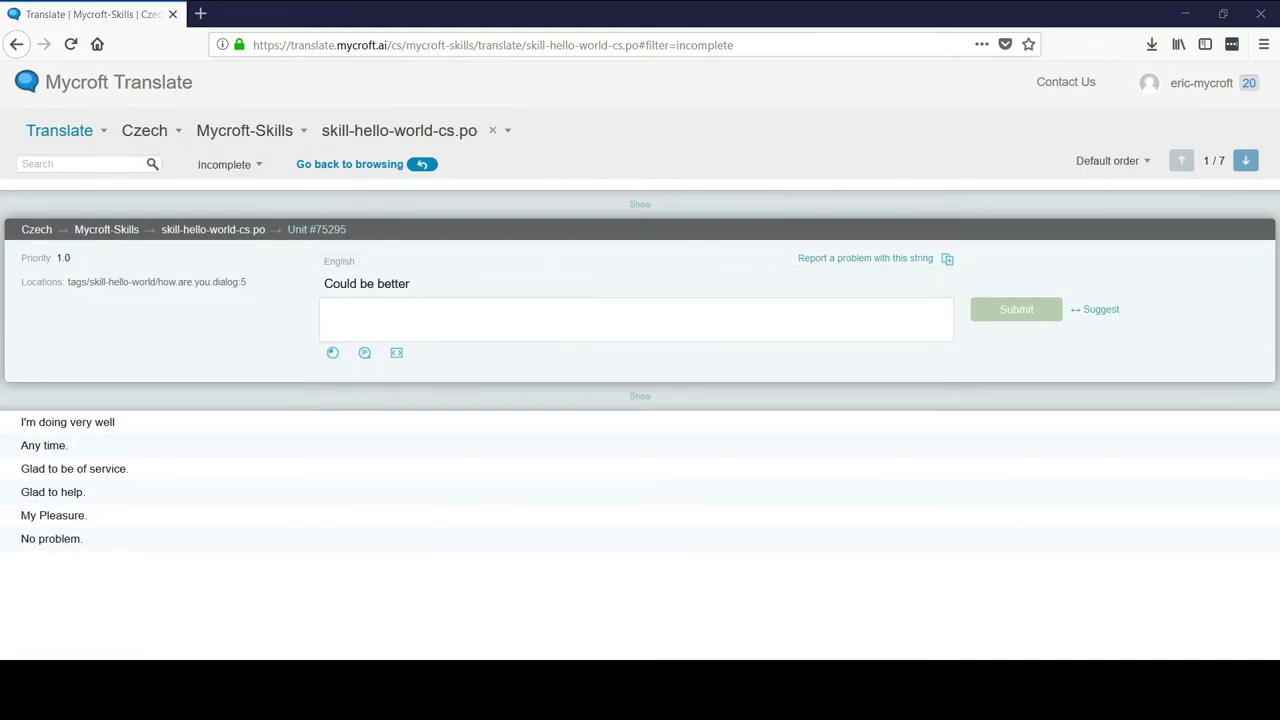
Submit 'Mohlo by to být lepší' and 'Mám se moc dobře' as the first two Czech translations.
left_click(768, 306)
type("Mohlo by to být lepší")
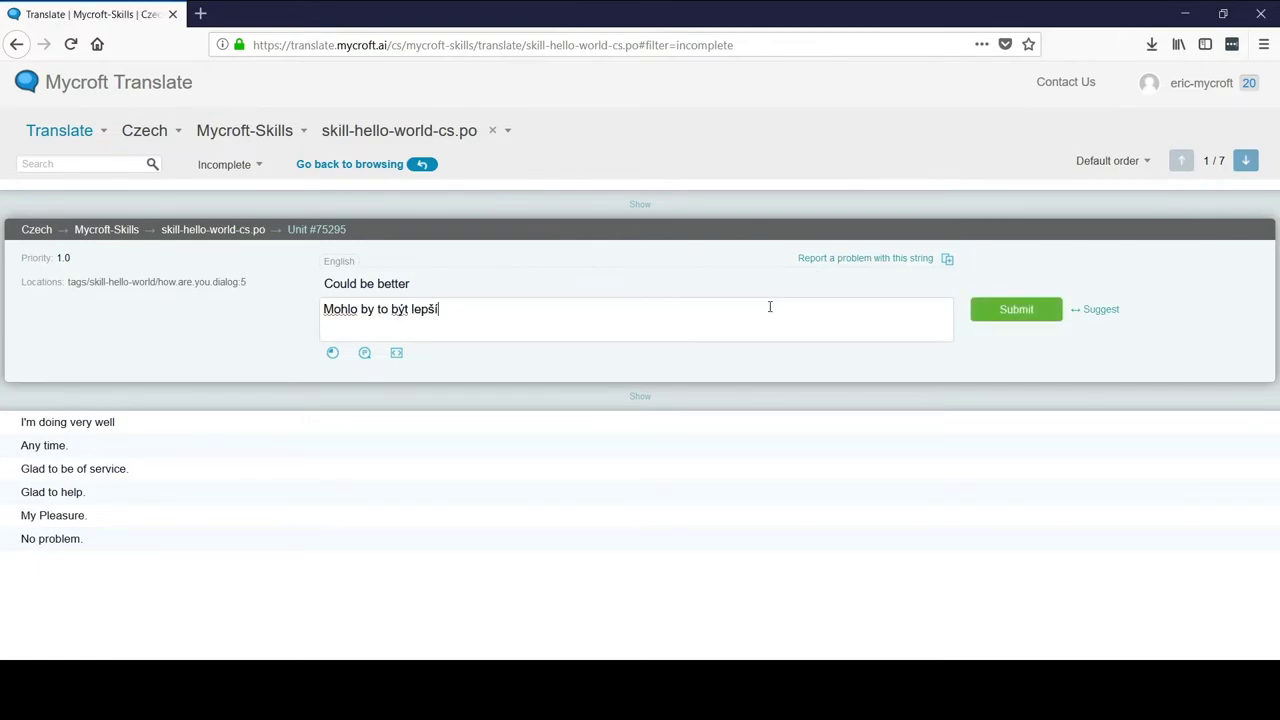
left_click(993, 312)
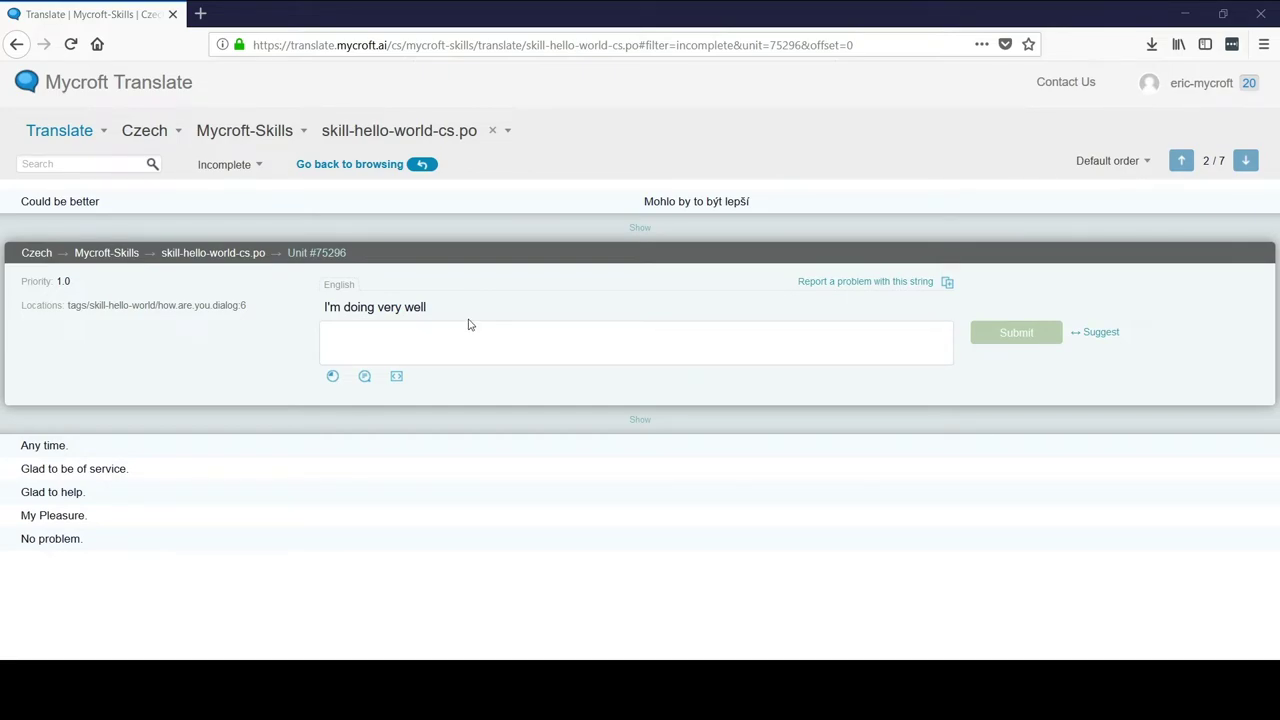
type("Mám se moc dobře")
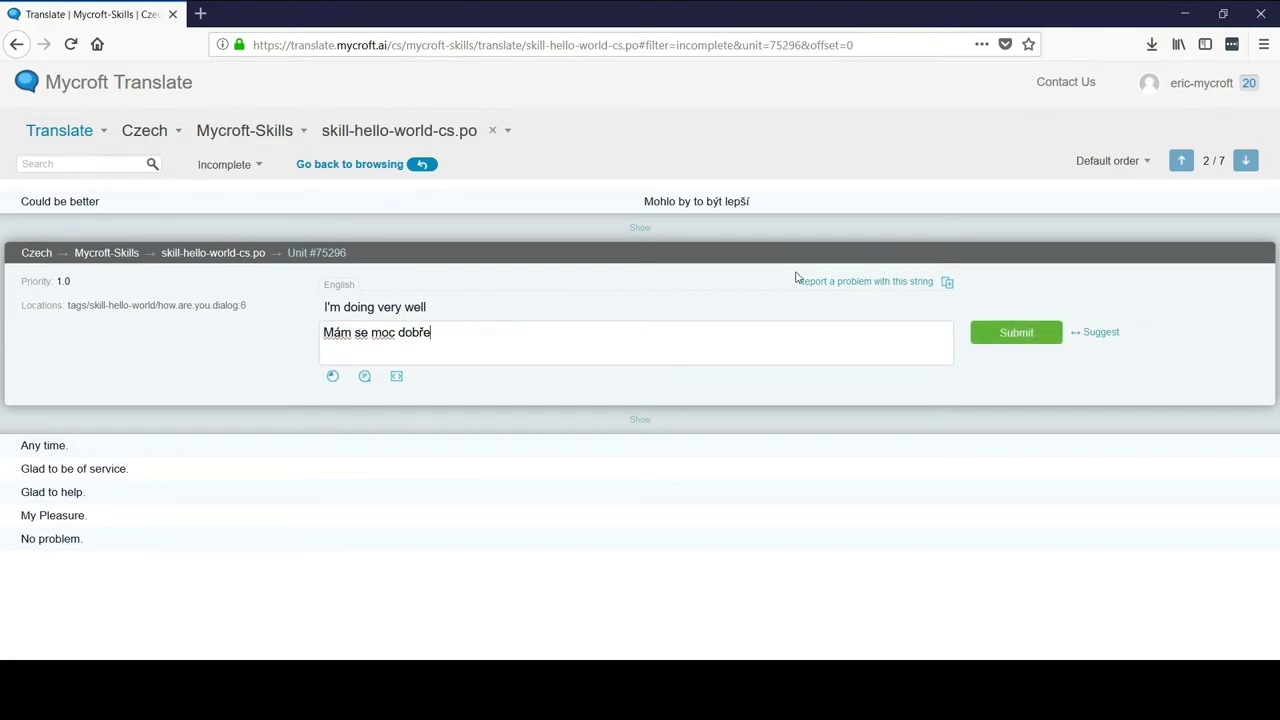
left_click(996, 341)
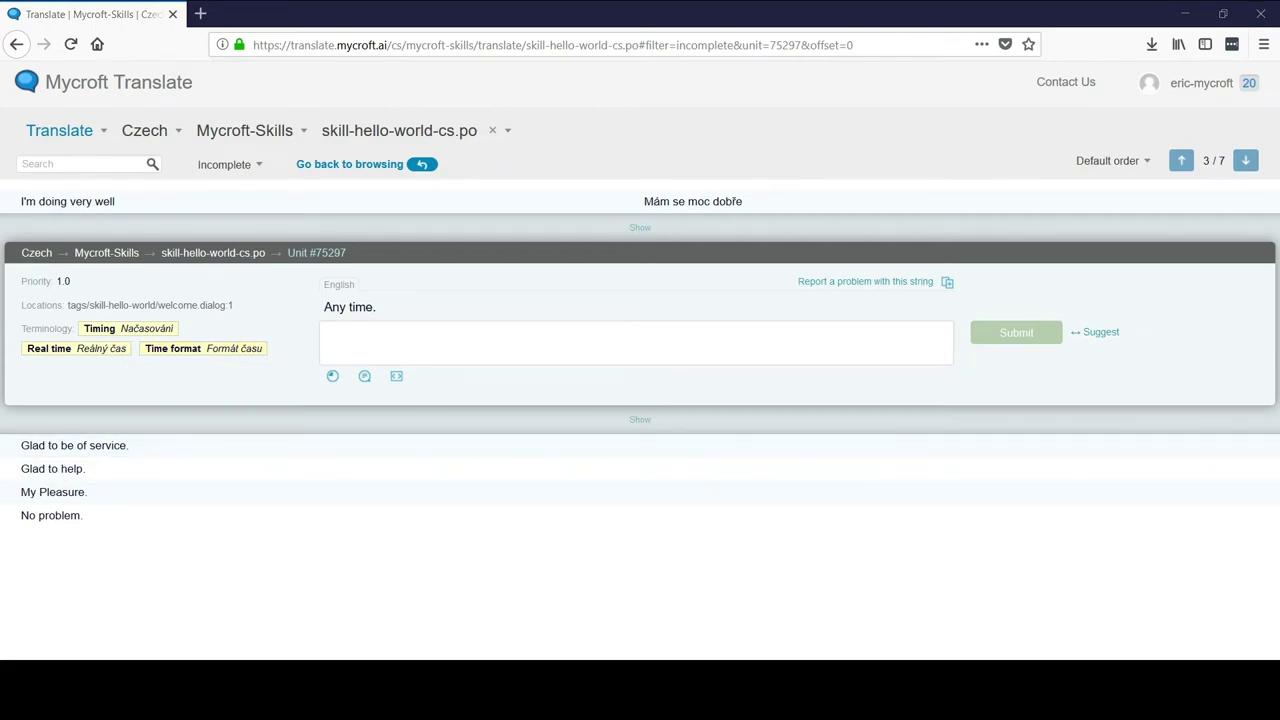
Submit Czech translations for 'Any time.' and 'Glad to be of service.', then paste 'Rád jsem pomohl.' for 'Glad to help.'.
type("Kdykoliv.")
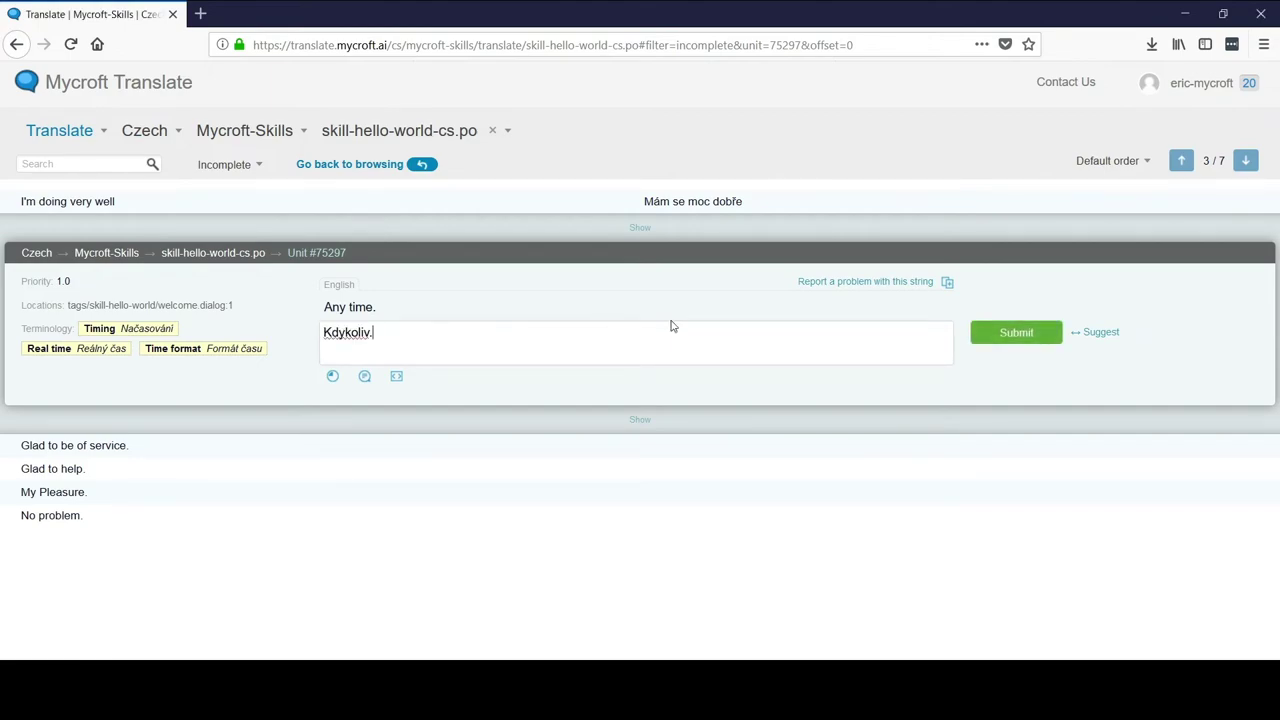
left_click(1003, 338)
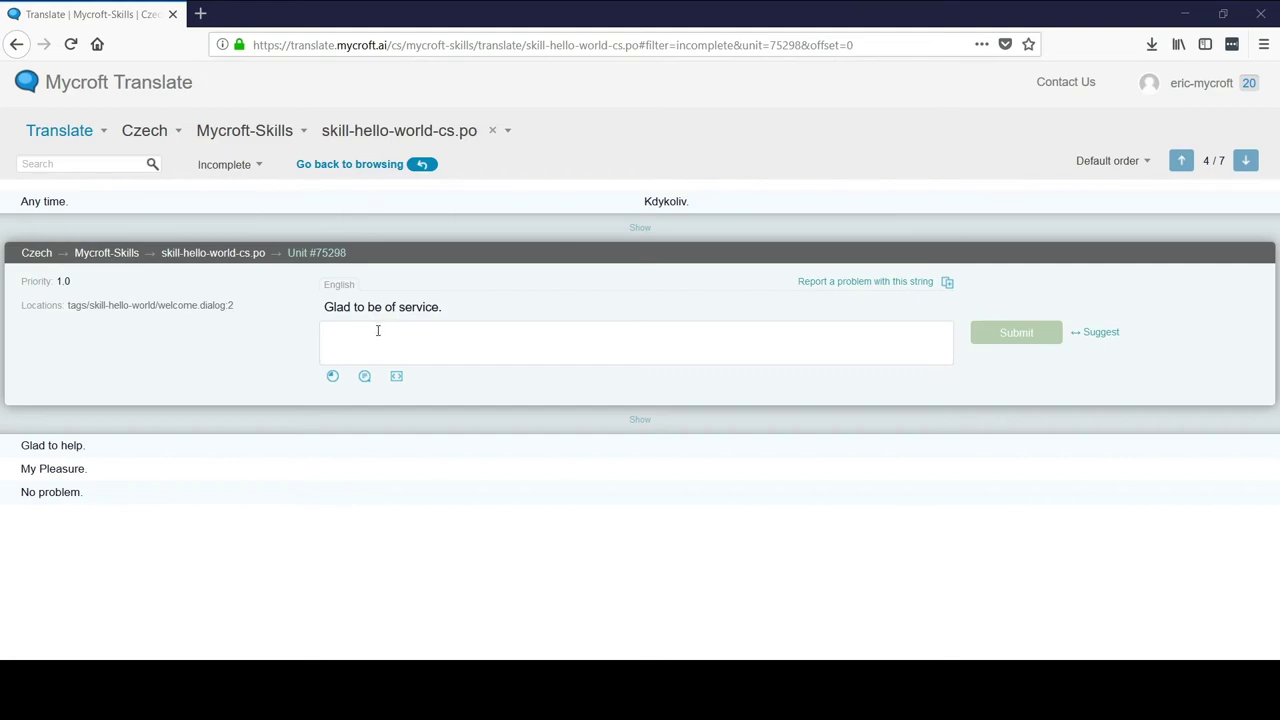
type("Rád jsem pomohl.")
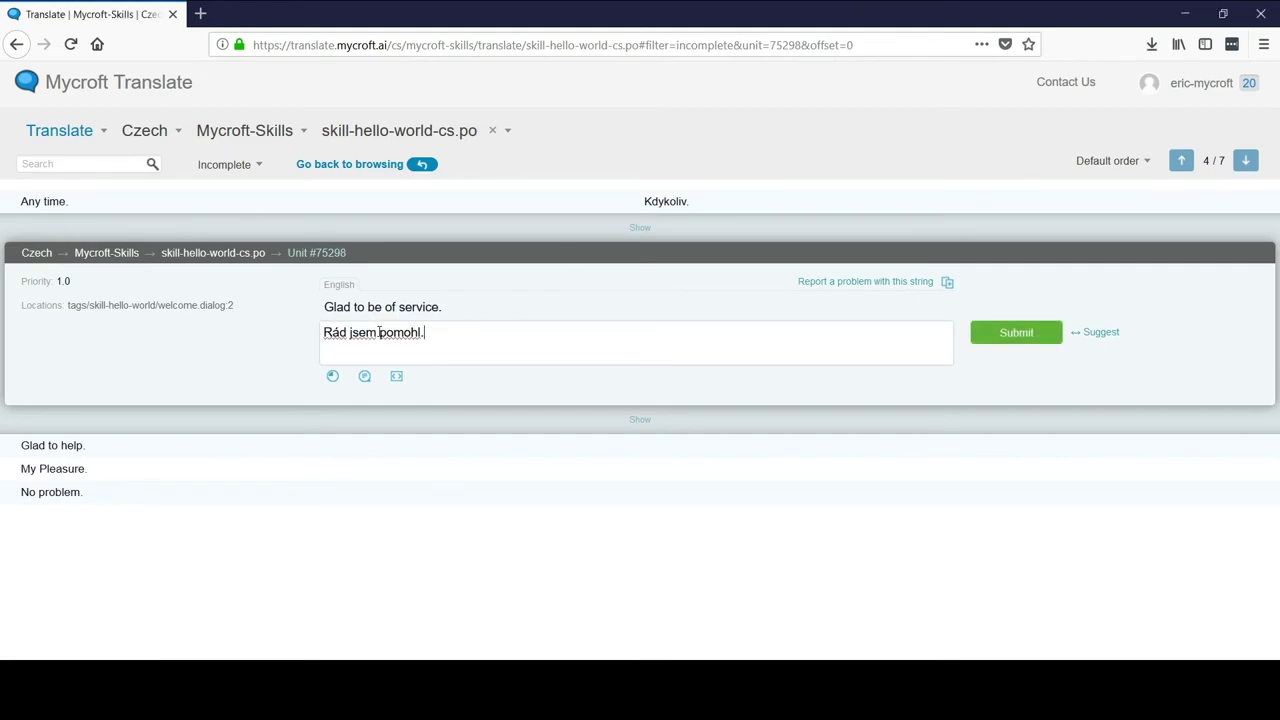
left_click(1034, 335)
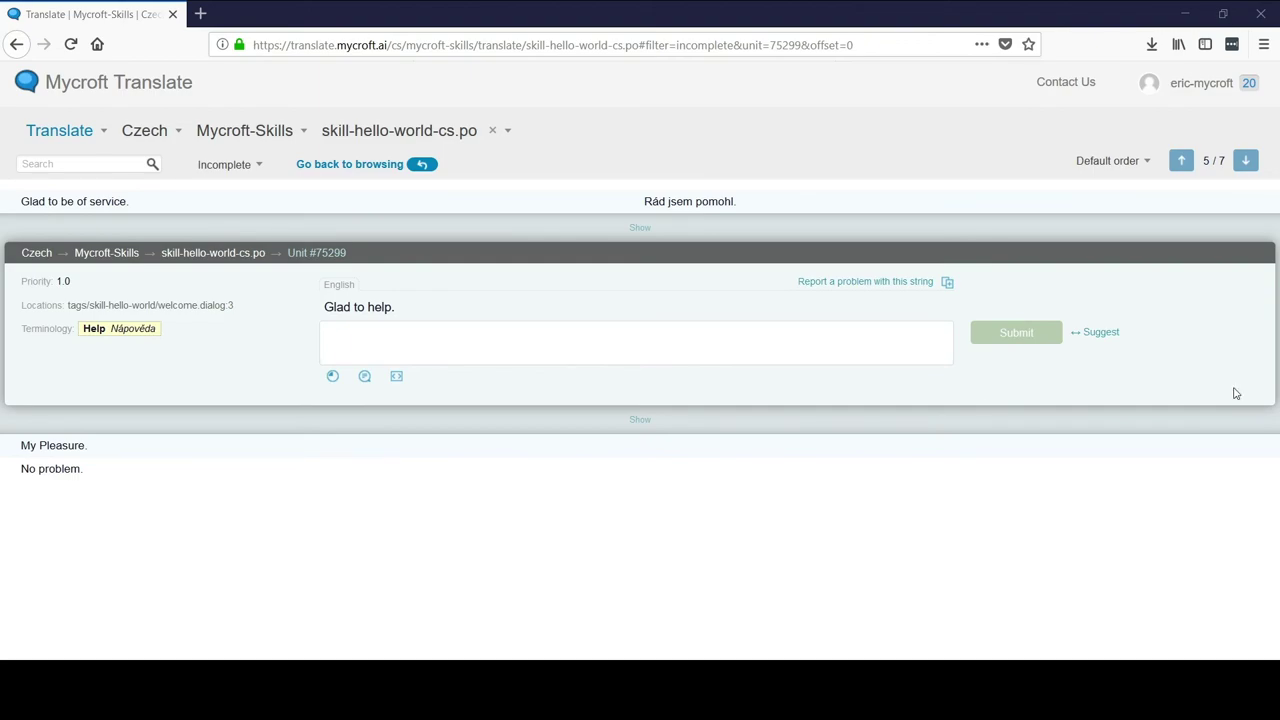
type("Rád jsem pomohl.")
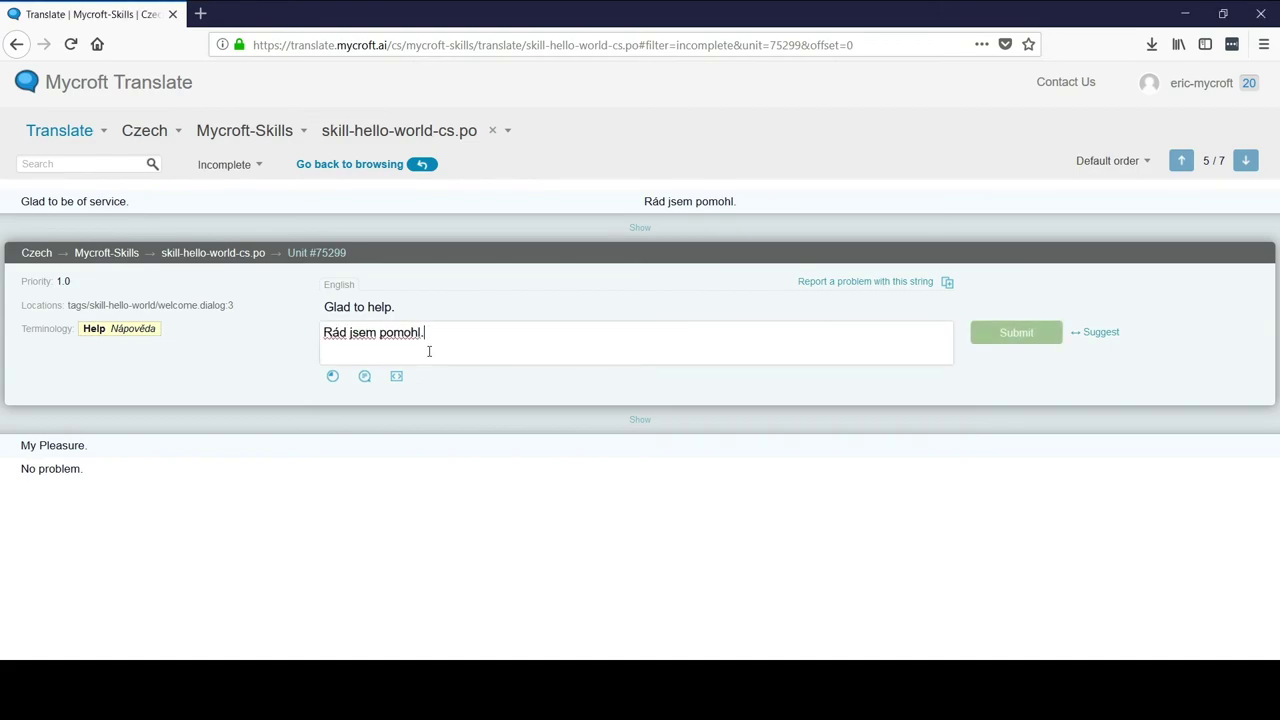
left_click(149, 137)
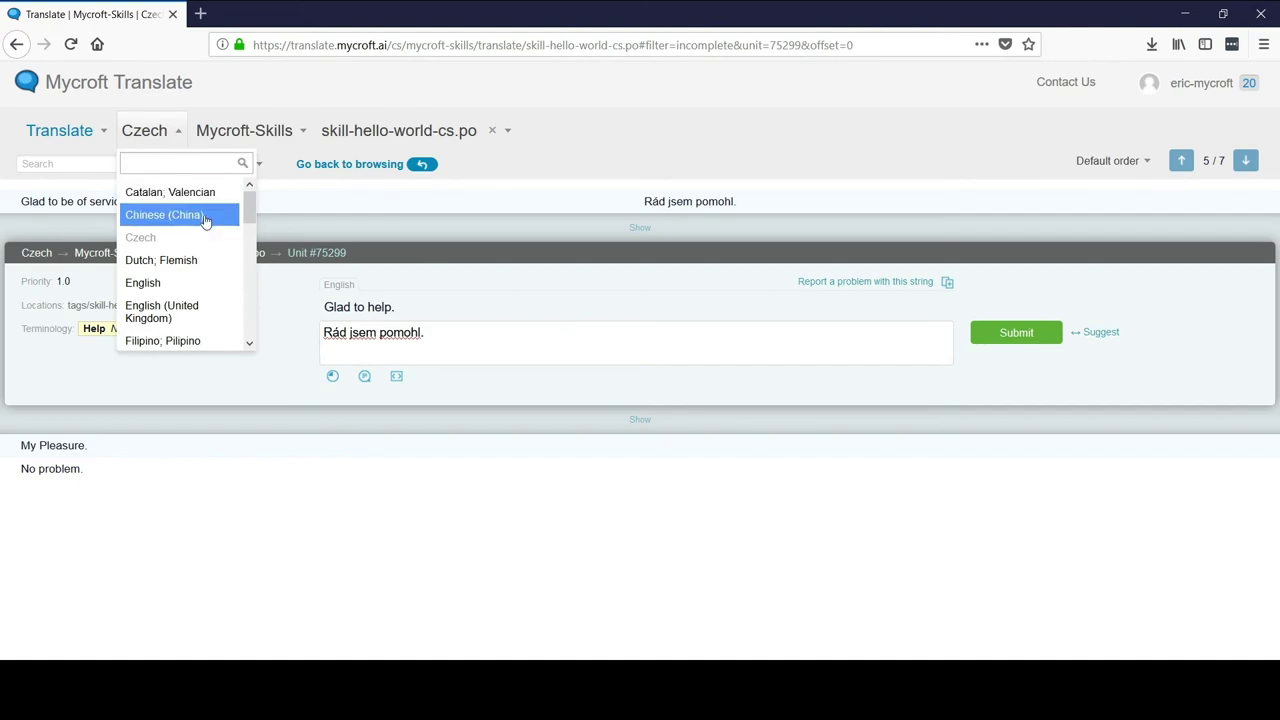
scroll(201, 256, "down", 3)
scroll(201, 256, "up", 2)
scroll(201, 256, "down", 2)
scroll(201, 256, "down", 4)
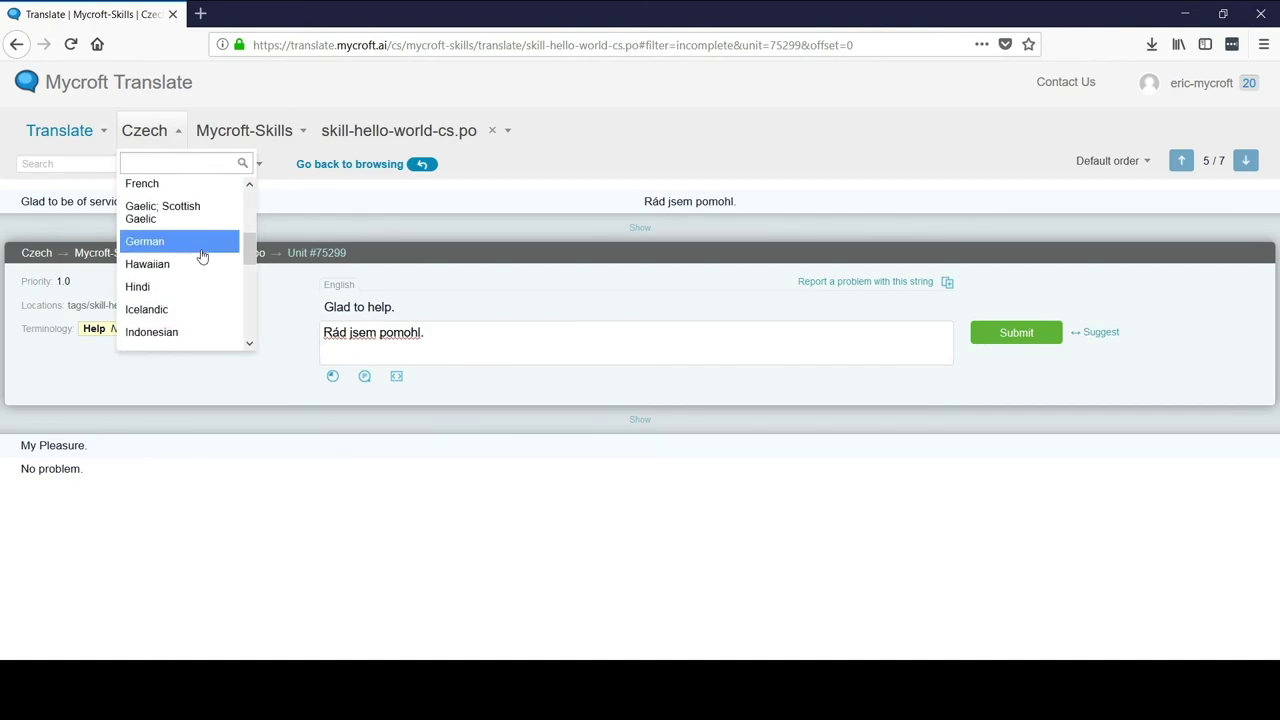
scroll(201, 256, "down", 5)
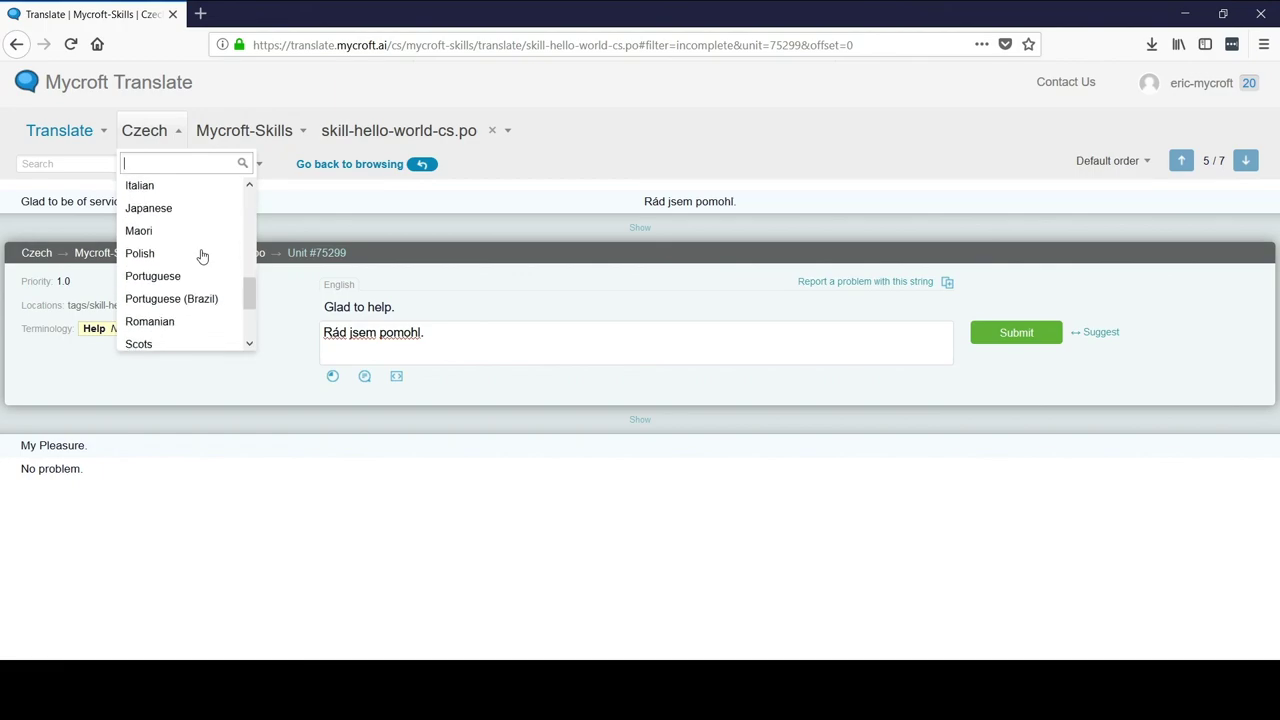
scroll(201, 256, "down", 2)
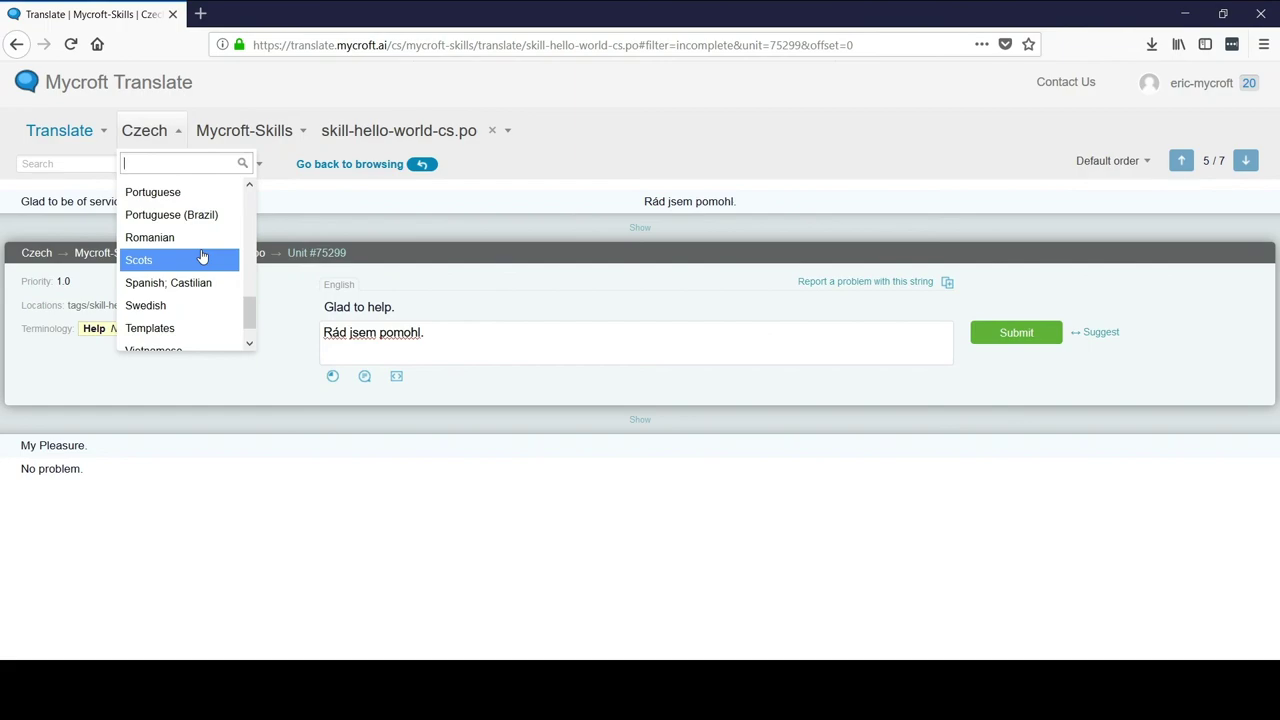
scroll(201, 256, "down", 1)
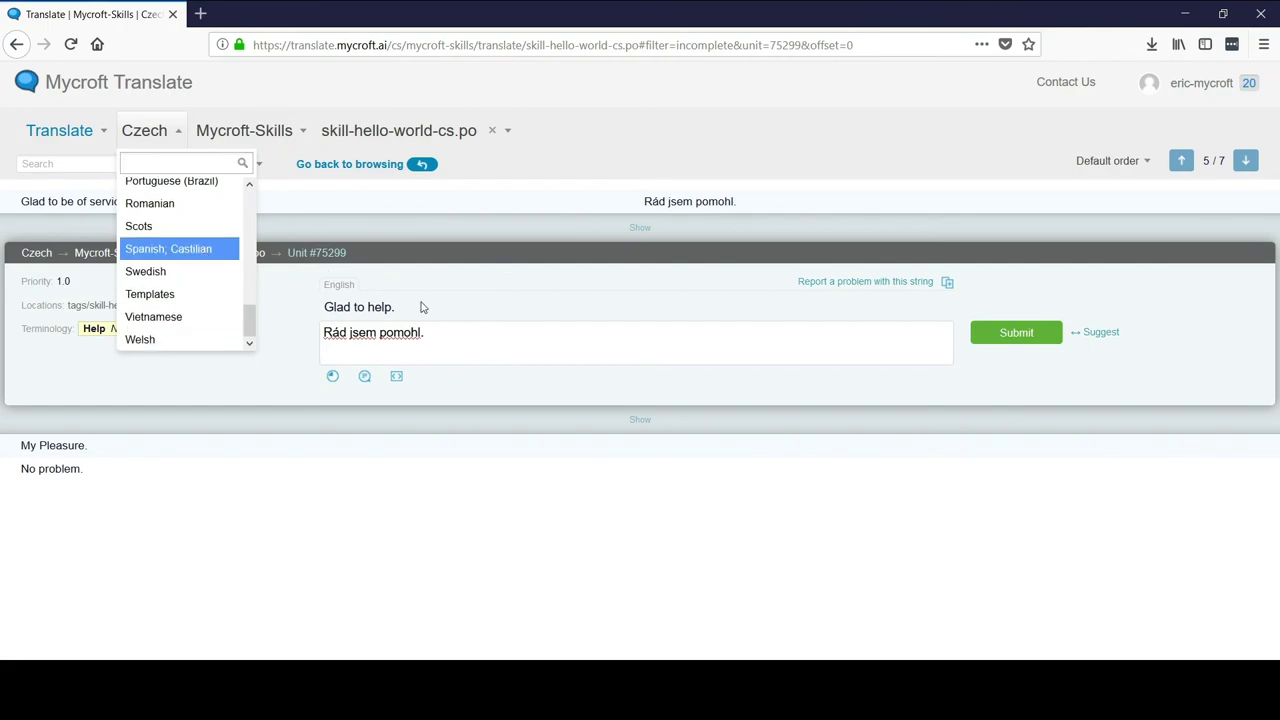
left_click(486, 326)
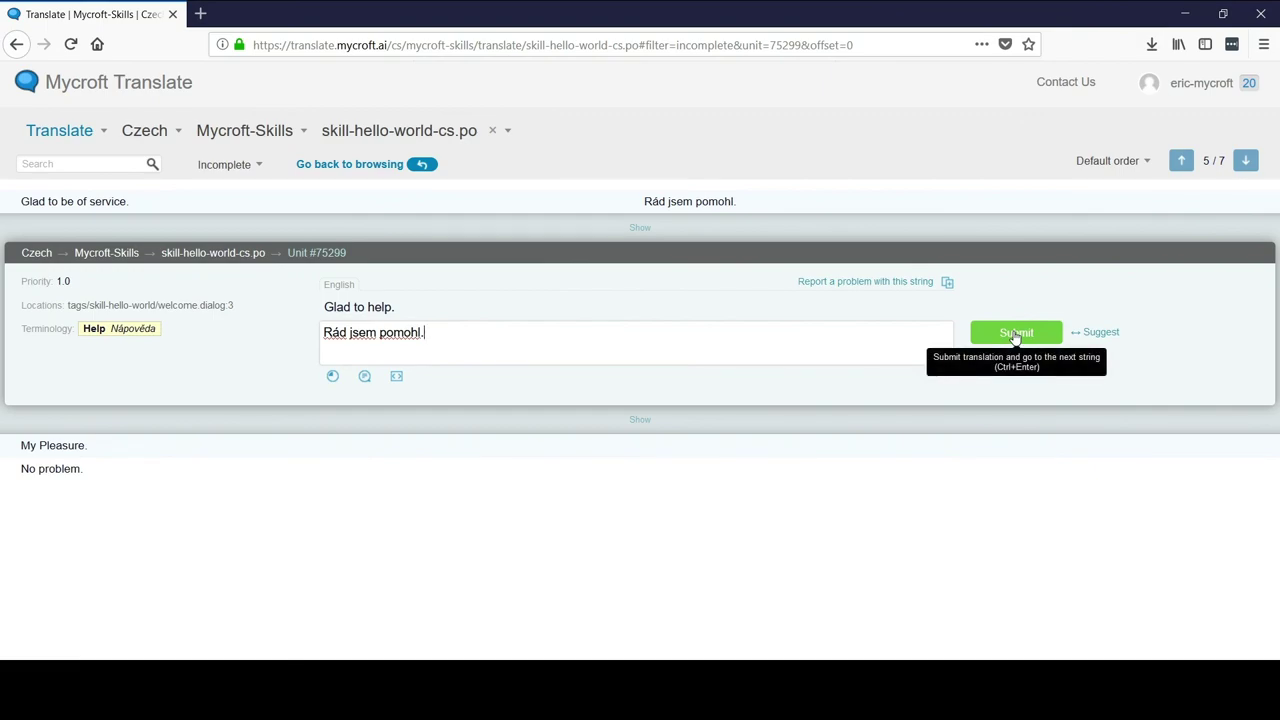